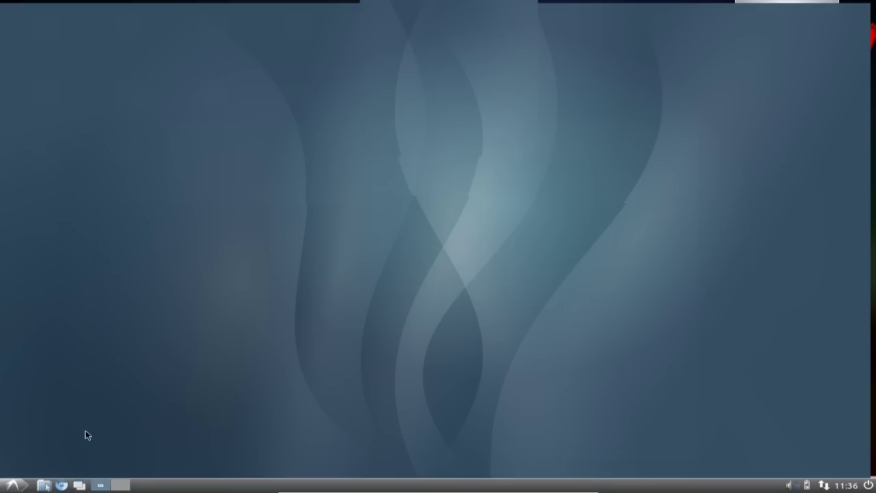
Step: Launch Users and Groups from the System Tools menu
{"action": "left_click", "coordinate": [12, 485]}
{"action": "mouse_move", "coordinate": [60, 416]}
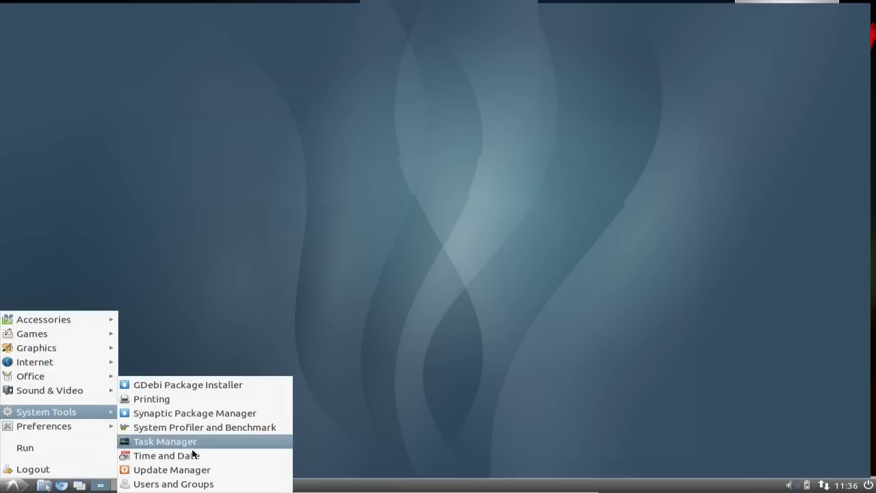
{"action": "left_click", "coordinate": [205, 483]}
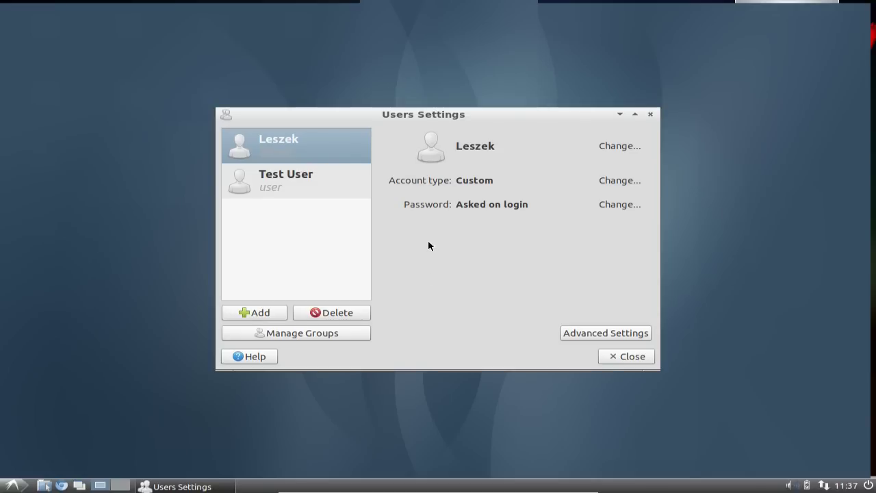
Step: Delete the Test User account and its home folder files, authenticating with the admin password
{"action": "left_click", "coordinate": [319, 194]}
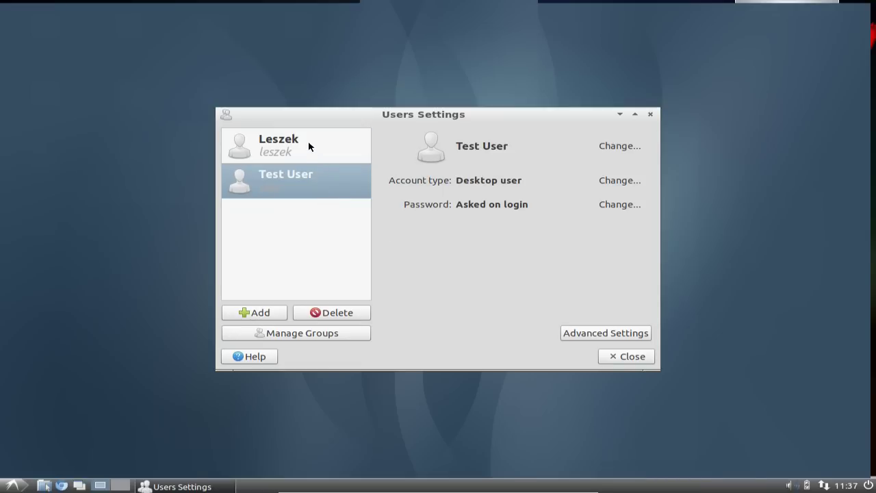
{"action": "left_click", "coordinate": [307, 144]}
{"action": "left_click", "coordinate": [308, 180]}
{"action": "left_click", "coordinate": [335, 316]}
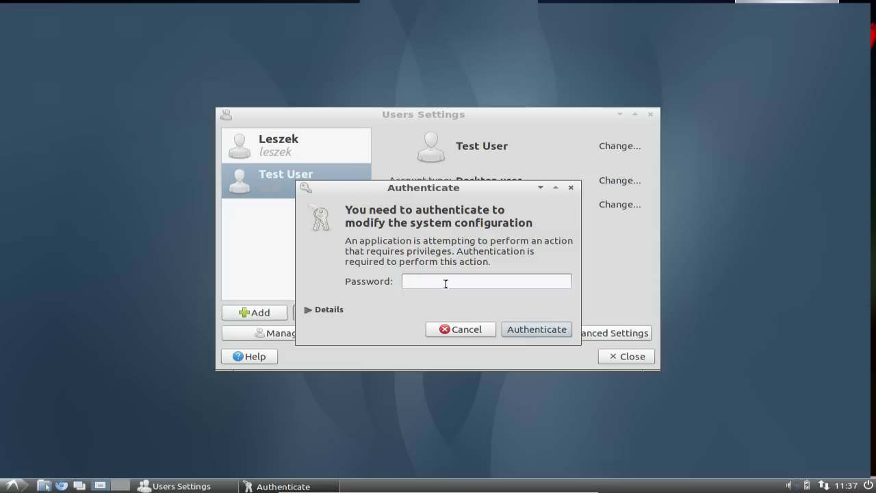
{"action": "type", "text": "********"}
{"action": "left_click", "coordinate": [520, 329]}
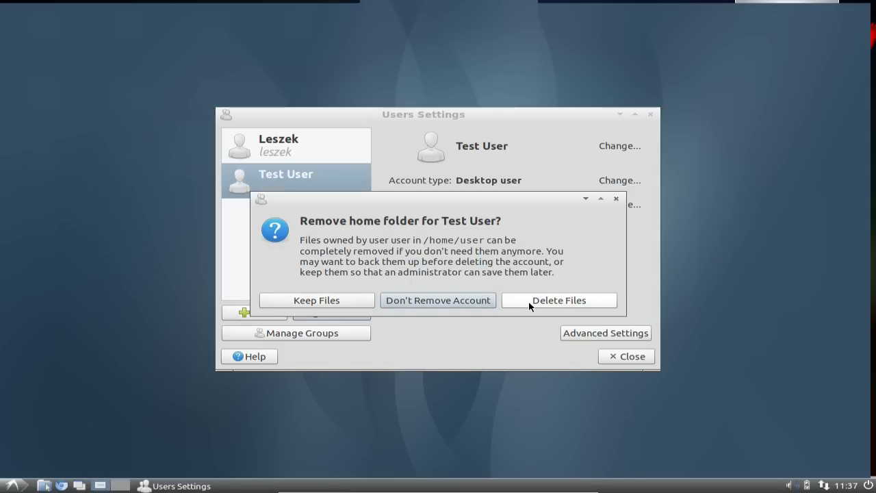
{"action": "left_click", "coordinate": [529, 303]}
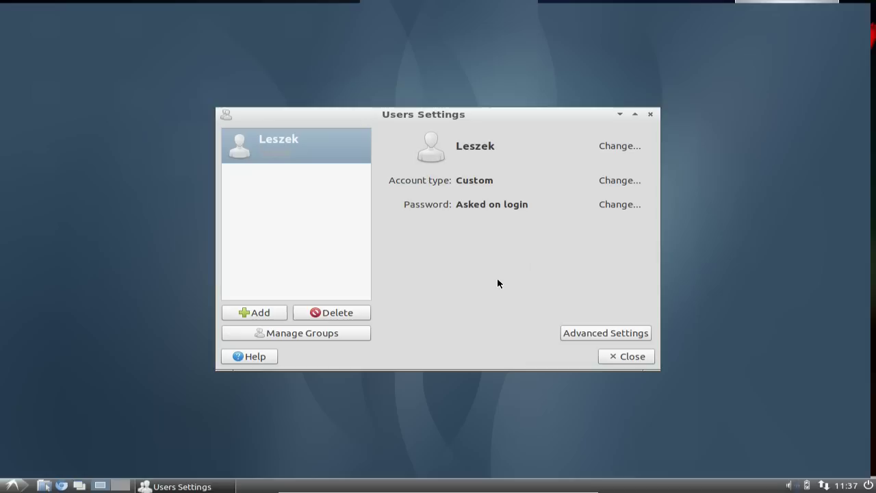
Step: Add a new account named 'Test User' with the username 'user' chosen from the suggestions
{"action": "left_click", "coordinate": [271, 315]}
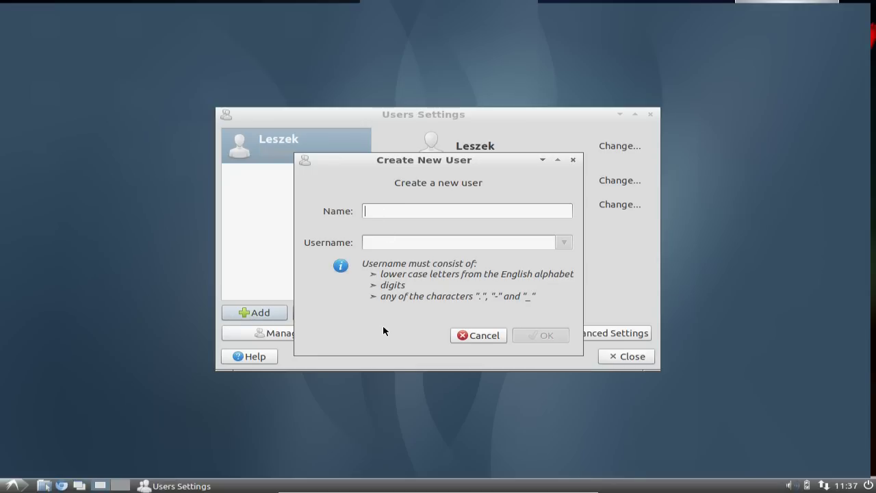
{"action": "type", "text": "Test"}
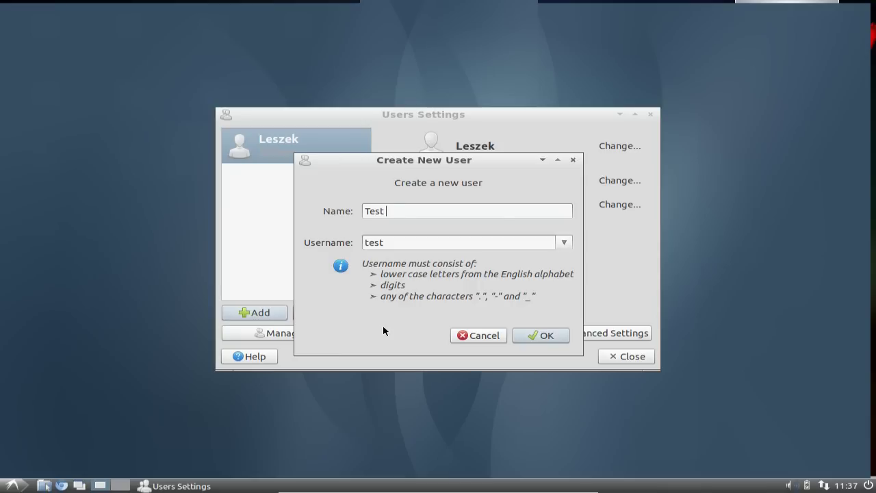
{"action": "type", "text": " User"}
{"action": "left_click_drag", "start_coordinate": [406, 242], "coordinate": [345, 242]}
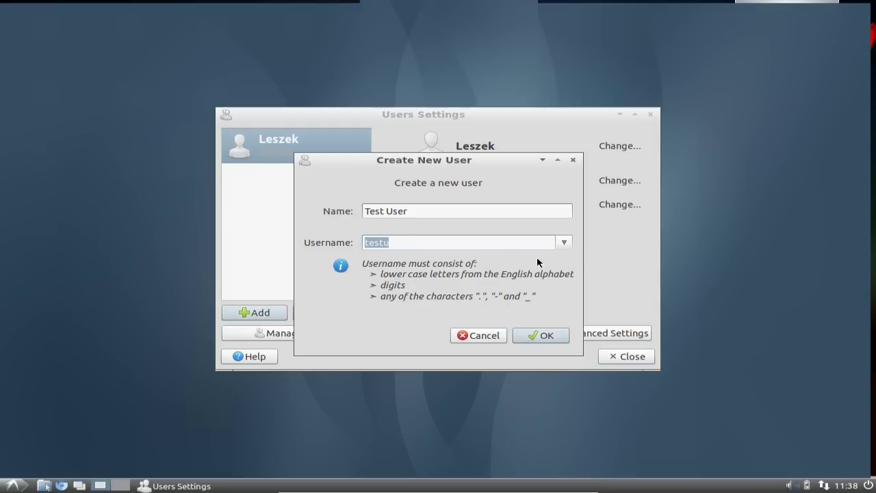
{"action": "left_click", "coordinate": [565, 243]}
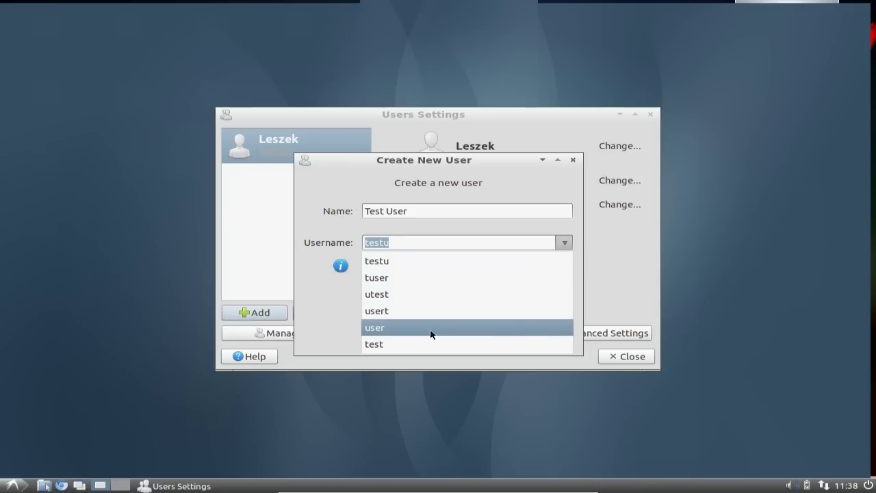
{"action": "left_click", "coordinate": [387, 332]}
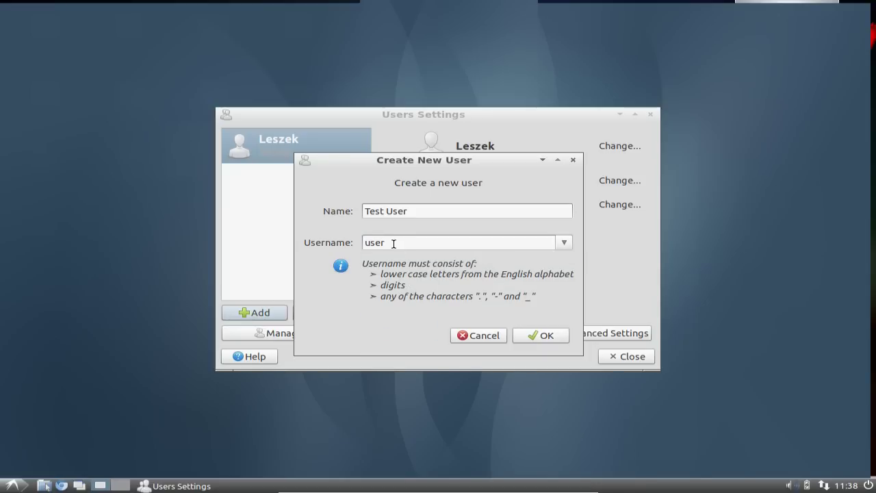
{"action": "left_click", "coordinate": [536, 342]}
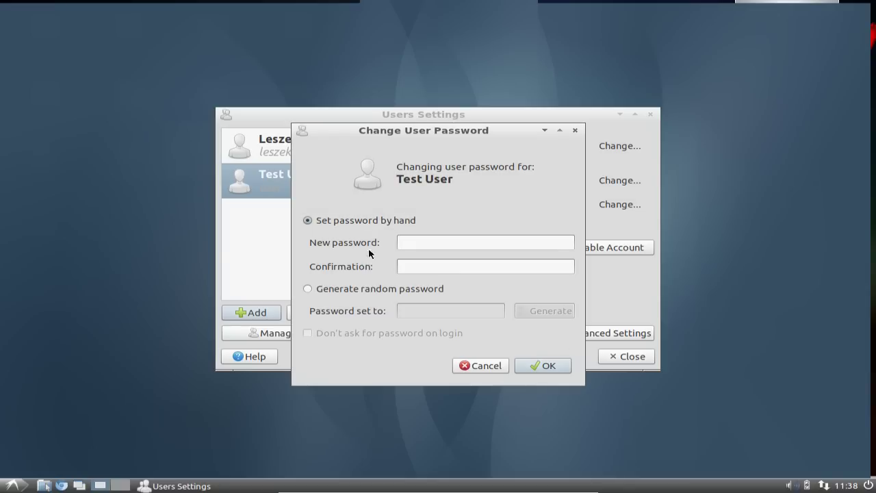
Step: Switch to random password generation and generate a password twice
{"action": "left_click", "coordinate": [374, 290]}
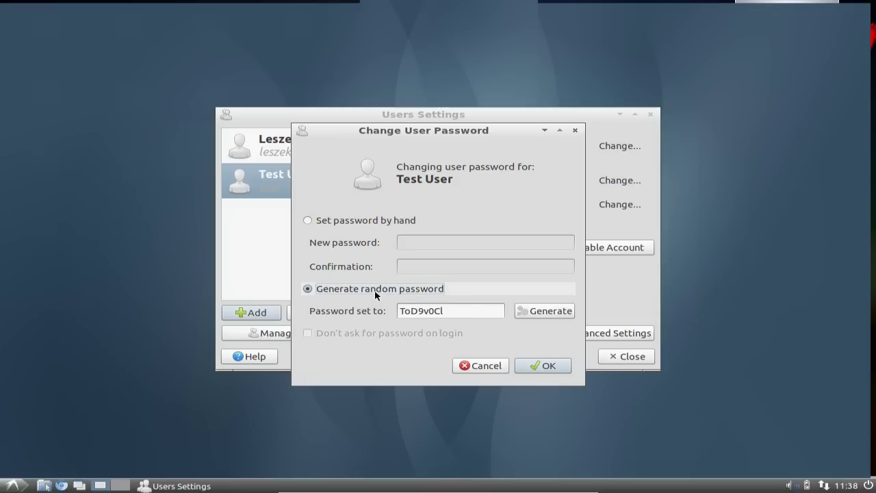
{"action": "left_click", "coordinate": [532, 315]}
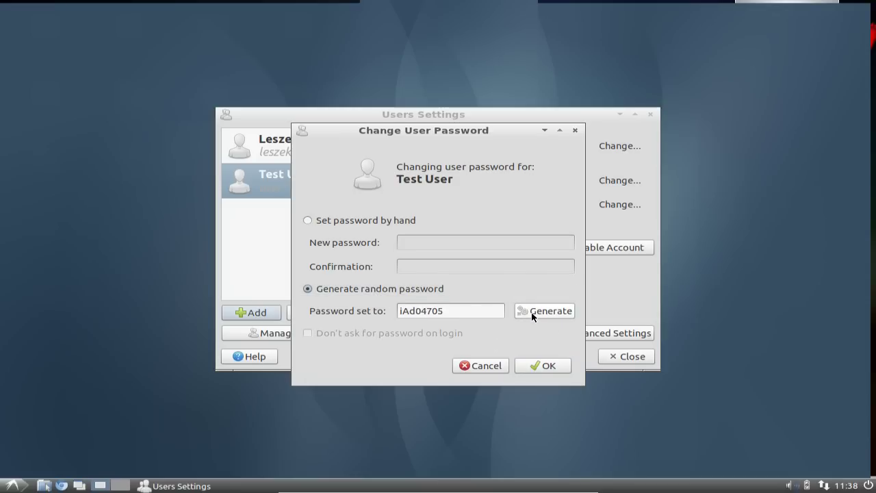
{"action": "left_click", "coordinate": [532, 315]}
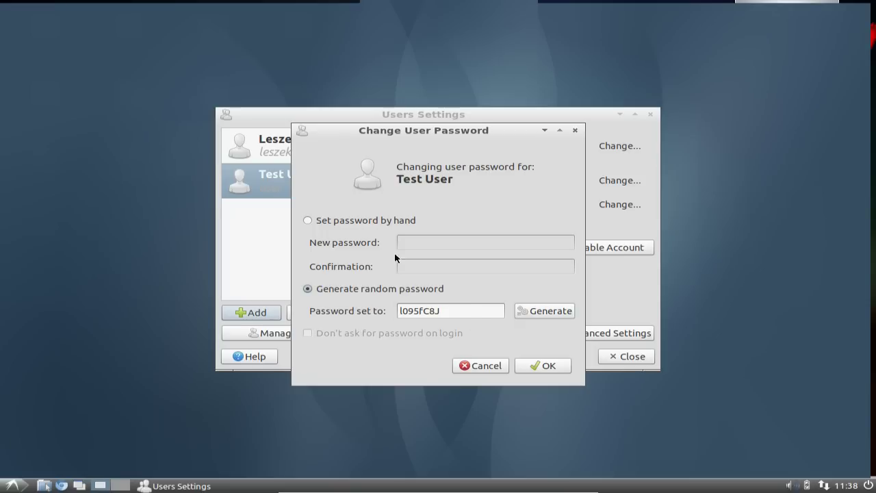
Step: Set Test User's password by hand, entering and confirming it, then apply it
{"action": "left_click", "coordinate": [356, 222]}
{"action": "left_click", "coordinate": [441, 241]}
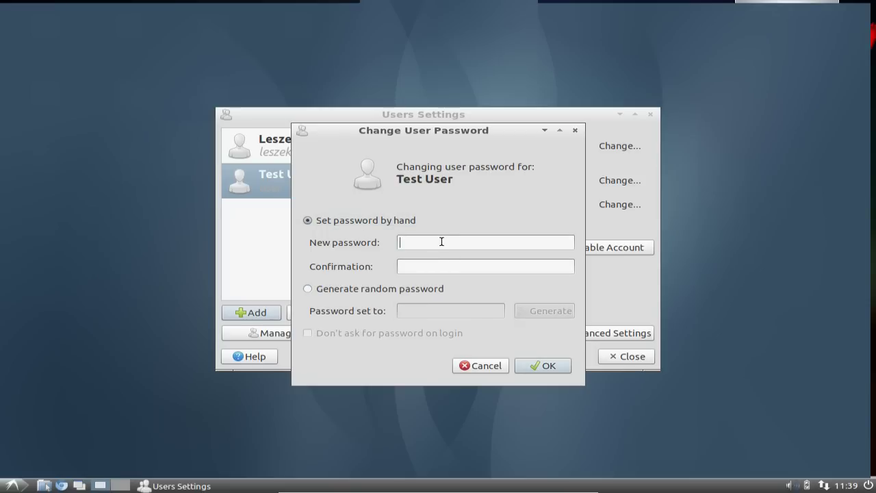
{"action": "type", "text": "123456"}
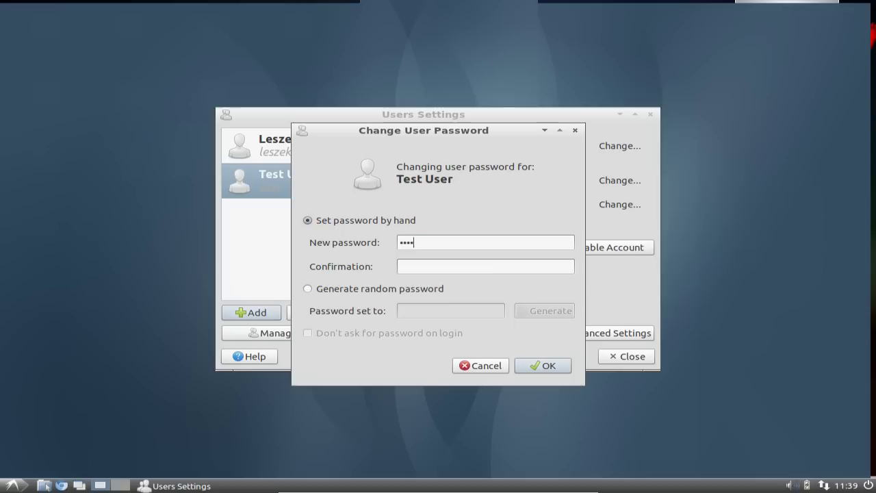
{"action": "left_click", "coordinate": [447, 267]}
{"action": "type", "text": "123456"}
{"action": "left_click", "coordinate": [544, 367]}
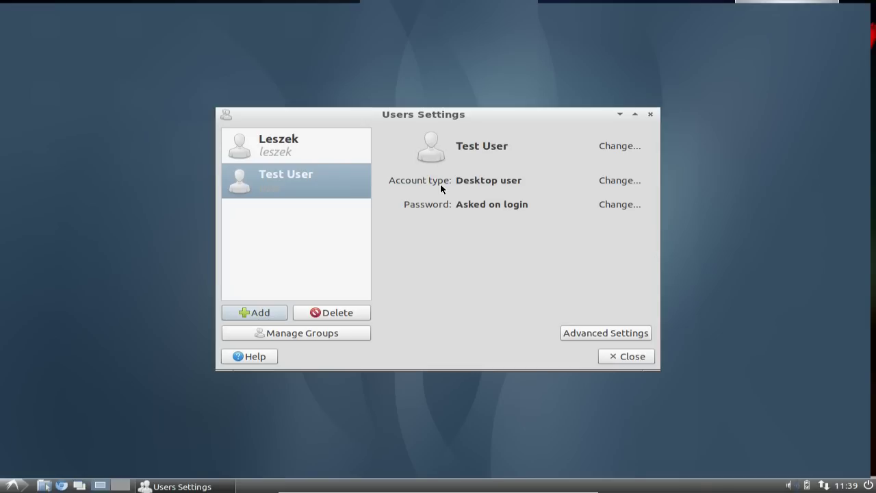
Step: Open the account type options and cancel them, then reselect Test User after viewing Leszek
{"action": "left_click", "coordinate": [612, 180]}
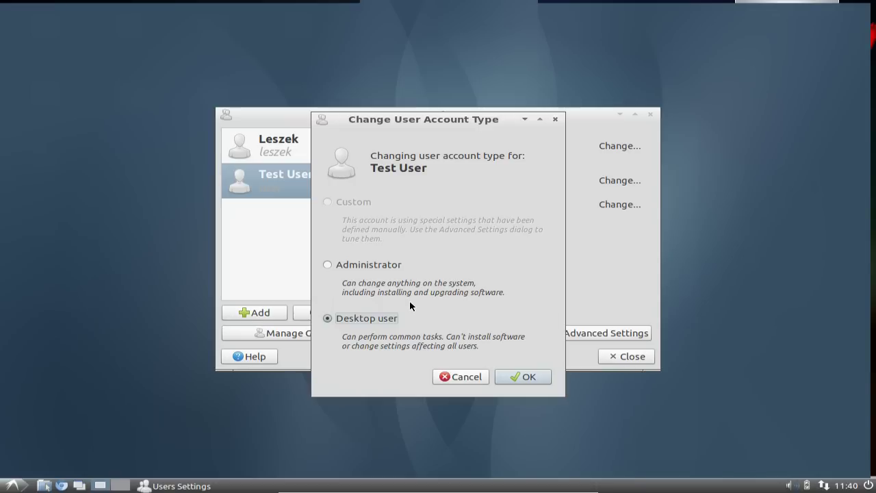
{"action": "left_click", "coordinate": [455, 378]}
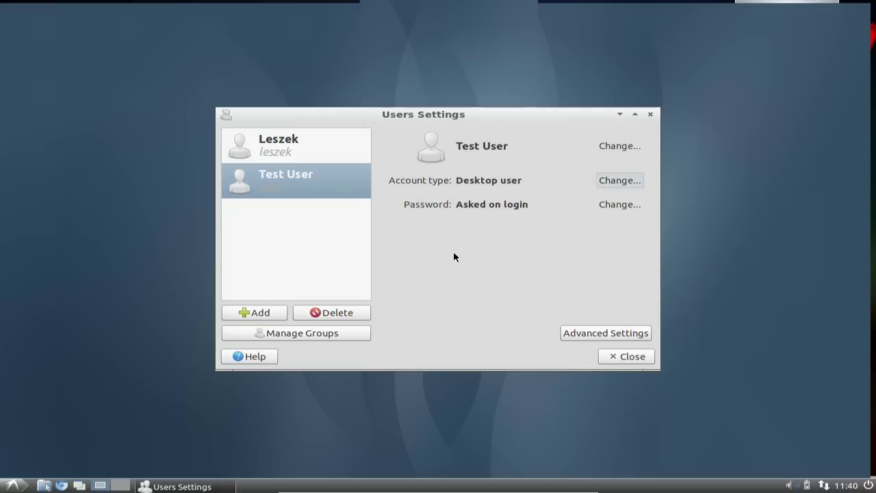
{"action": "left_click", "coordinate": [322, 147]}
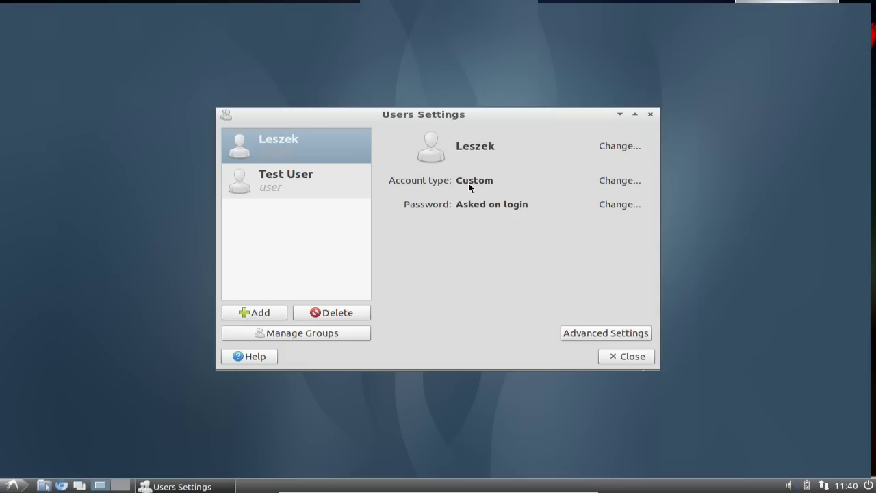
{"action": "left_click", "coordinate": [301, 190]}
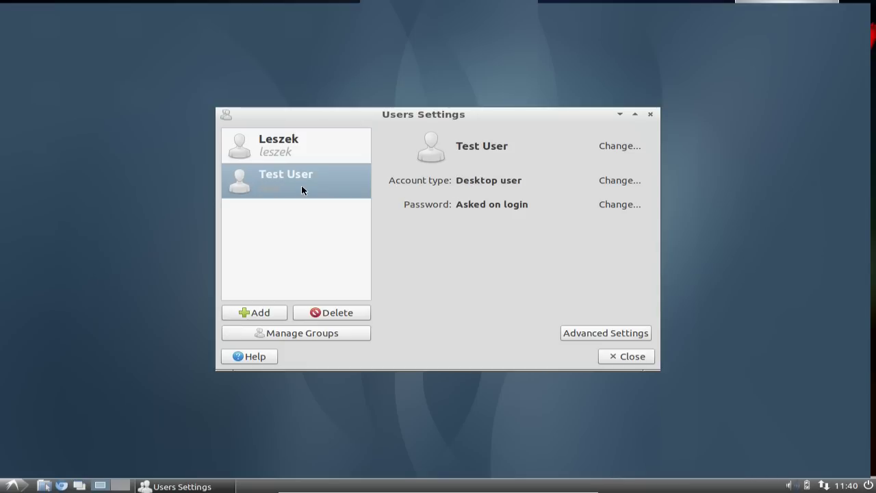
Step: In User Privileges, allow Test User wireless/ethernet network connection and audio device access
{"action": "left_click", "coordinate": [576, 335]}
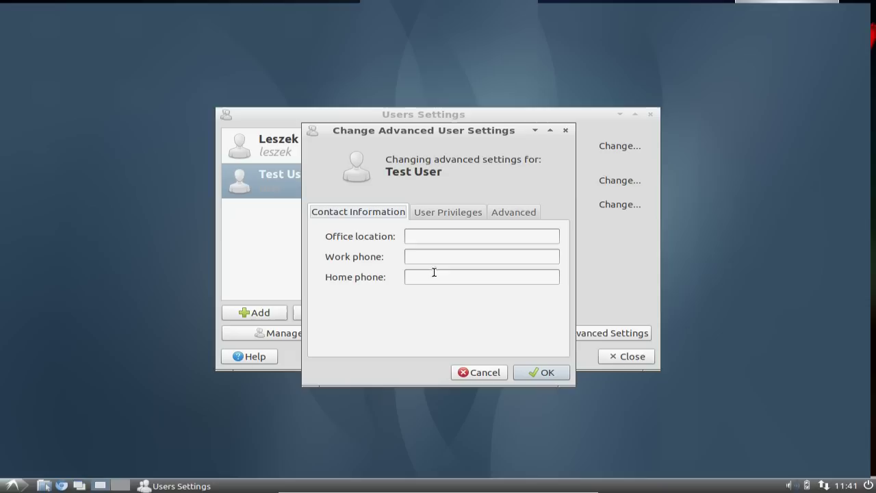
{"action": "left_click", "coordinate": [438, 216]}
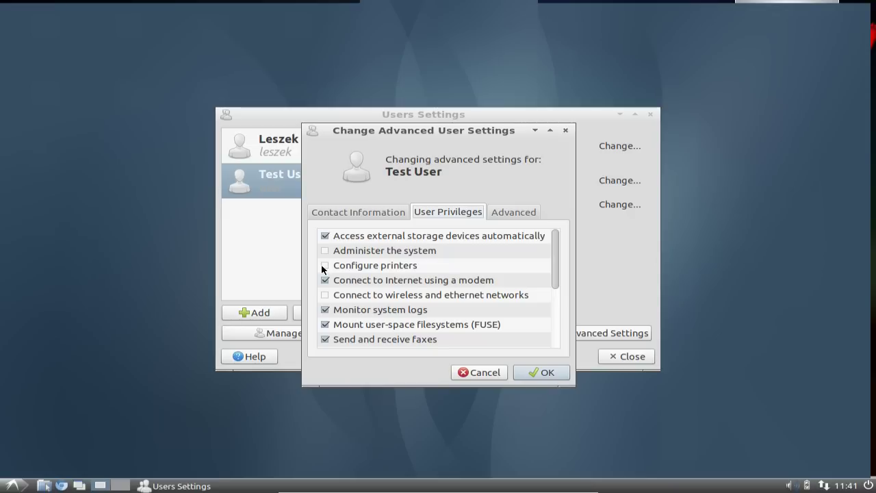
{"action": "left_click_drag", "start_coordinate": [554, 276], "coordinate": [559, 299]}
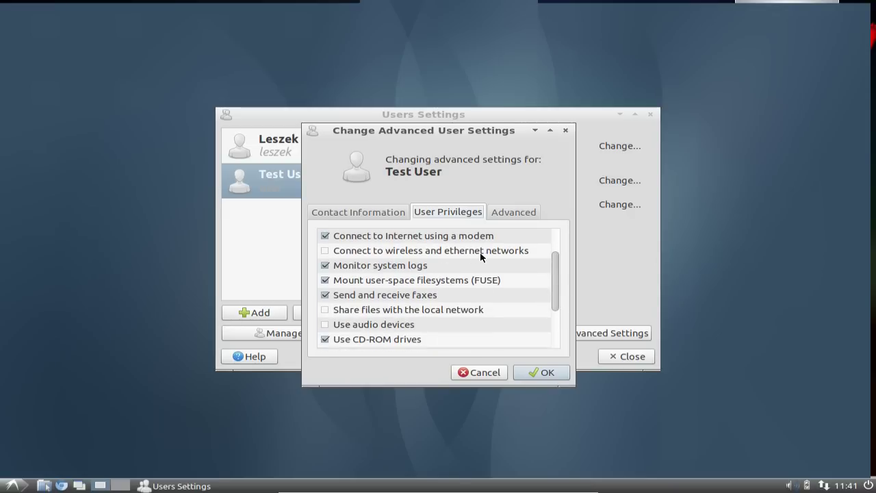
{"action": "left_click", "coordinate": [324, 252]}
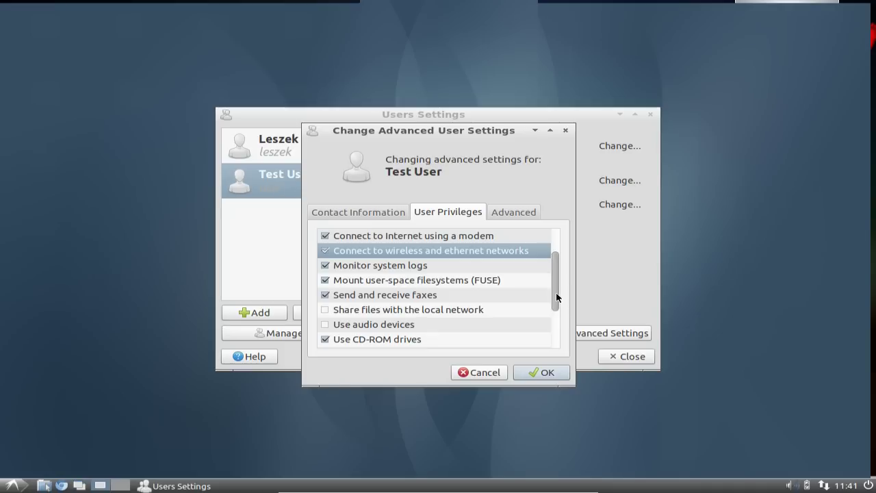
{"action": "left_click_drag", "start_coordinate": [556, 293], "coordinate": [559, 327]}
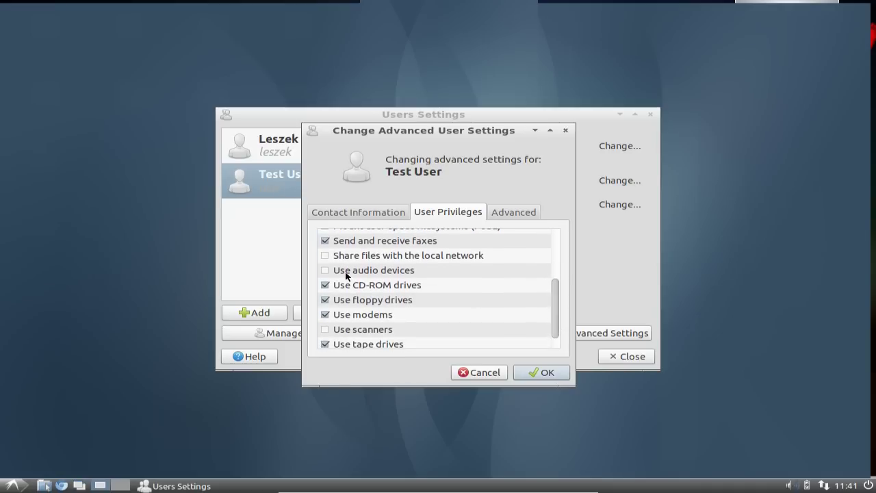
{"action": "left_click", "coordinate": [326, 271]}
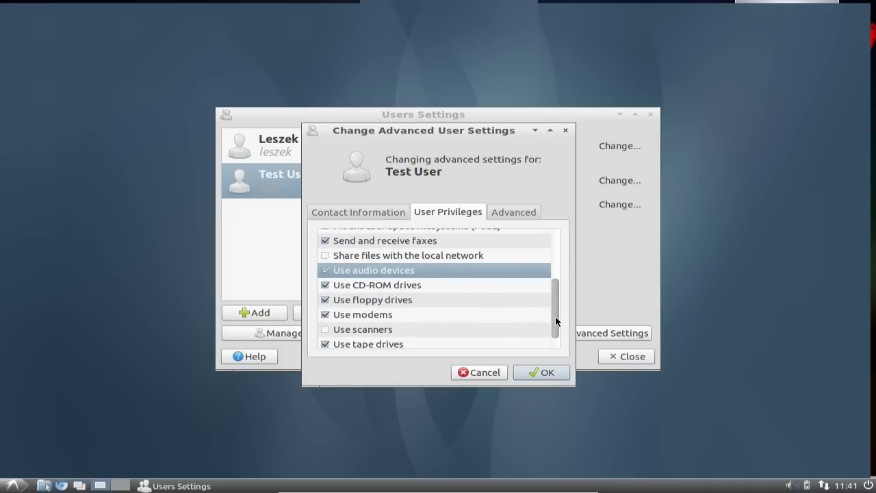
{"action": "left_click_drag", "start_coordinate": [555, 317], "coordinate": [555, 328]}
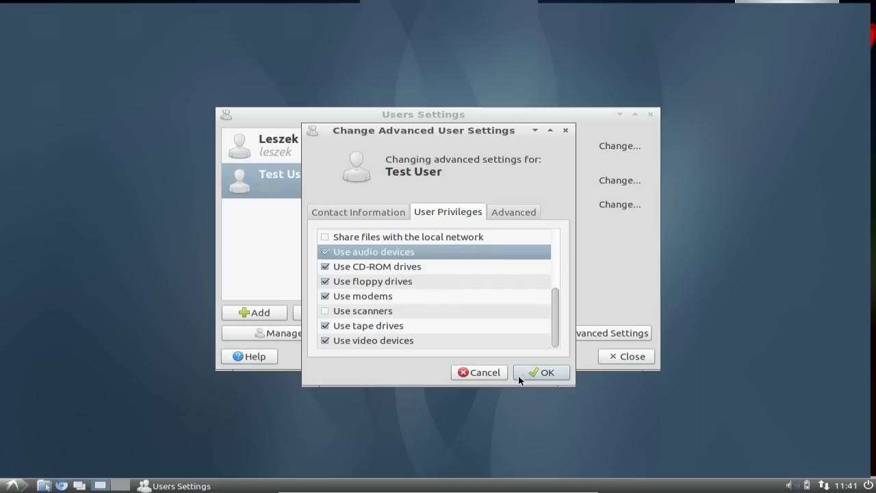
Step: On the Advanced tab, check the Shell list, keep /bin/bash, and close the dialog
{"action": "left_click", "coordinate": [514, 213]}
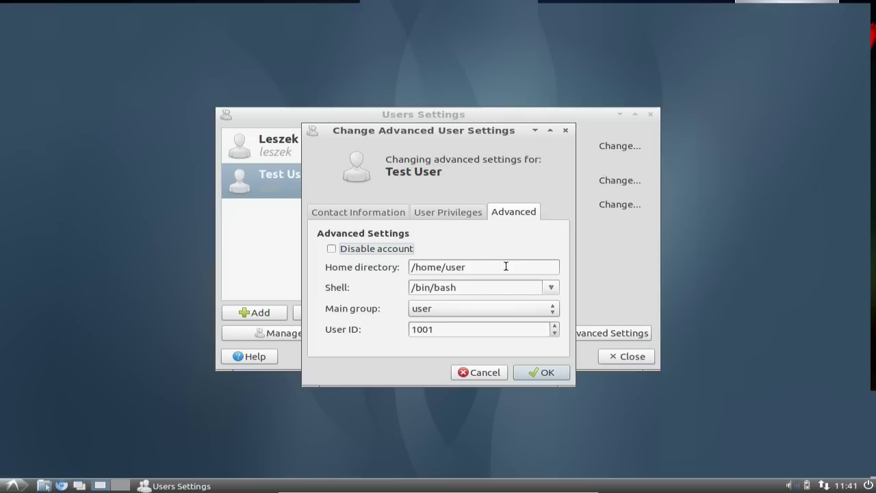
{"action": "left_click", "coordinate": [552, 288]}
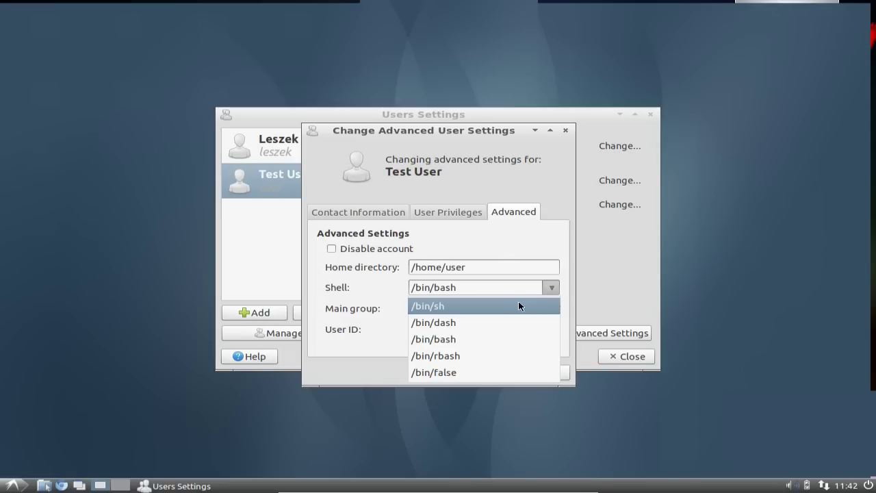
{"action": "left_click", "coordinate": [553, 286]}
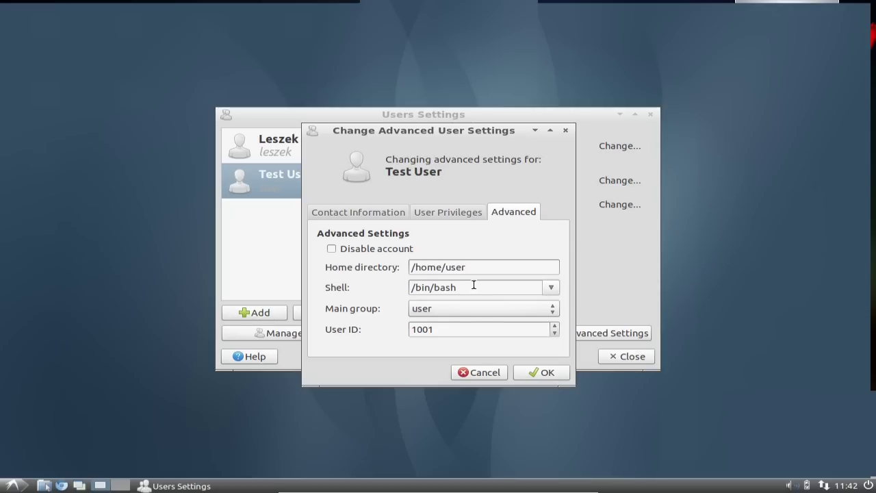
{"action": "left_click", "coordinate": [551, 288]}
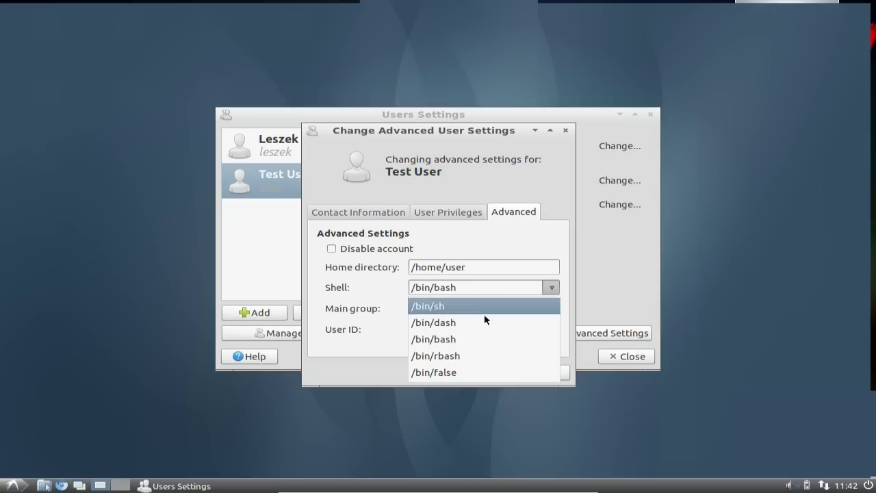
{"action": "left_click", "coordinate": [553, 288]}
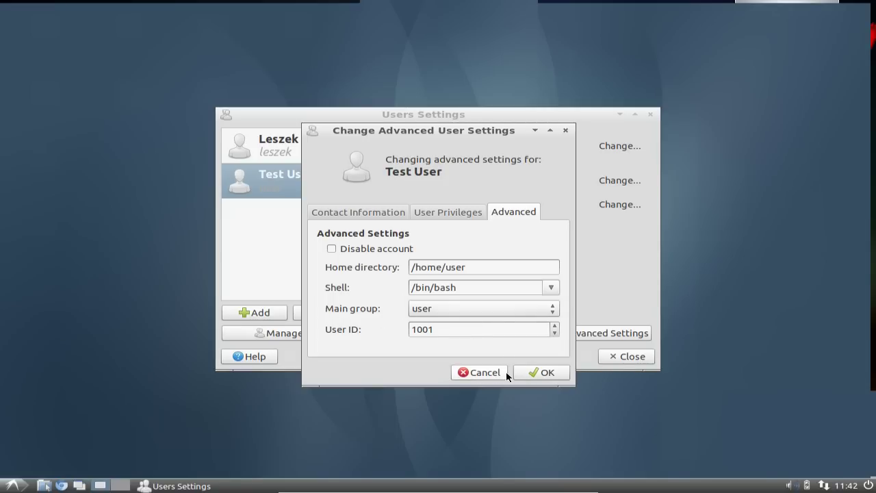
{"action": "left_click", "coordinate": [477, 373]}
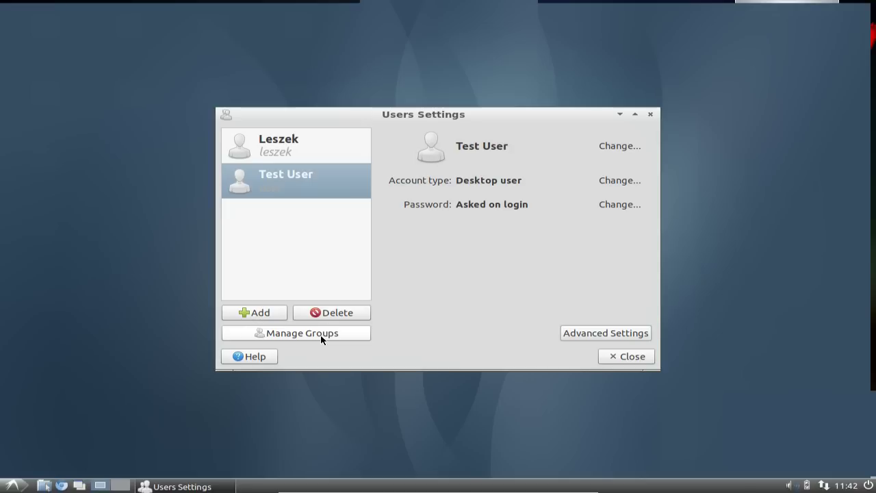
Step: Open Manage Groups and select the audio group
{"action": "left_click", "coordinate": [321, 337]}
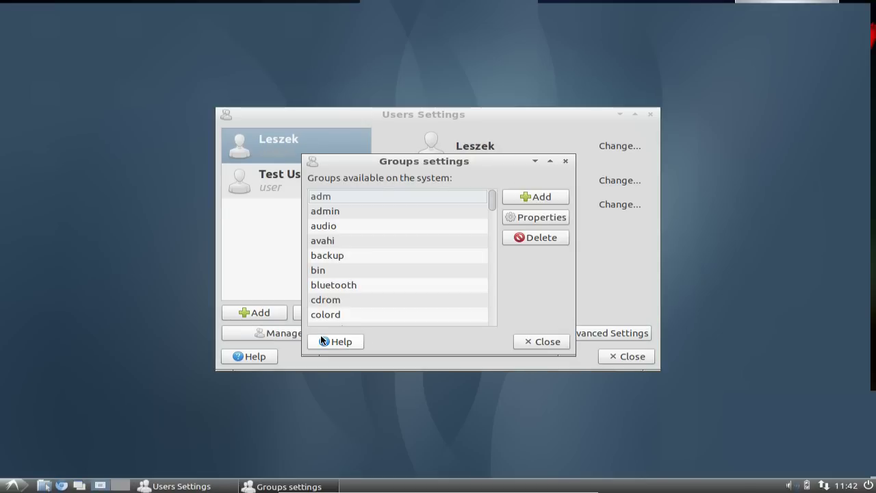
{"action": "left_click", "coordinate": [376, 228]}
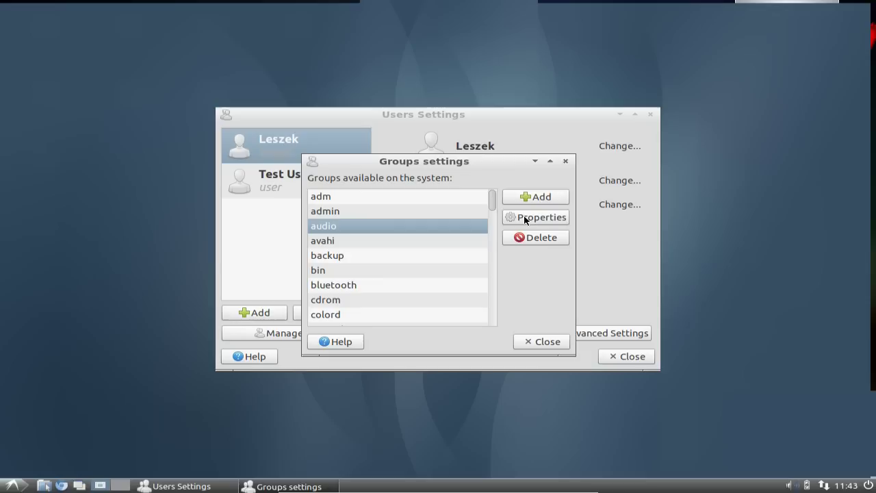
Step: View the scanner group's properties, cancel without changes, and close Groups settings
{"action": "left_click_drag", "start_coordinate": [492, 199], "coordinate": [495, 291]}
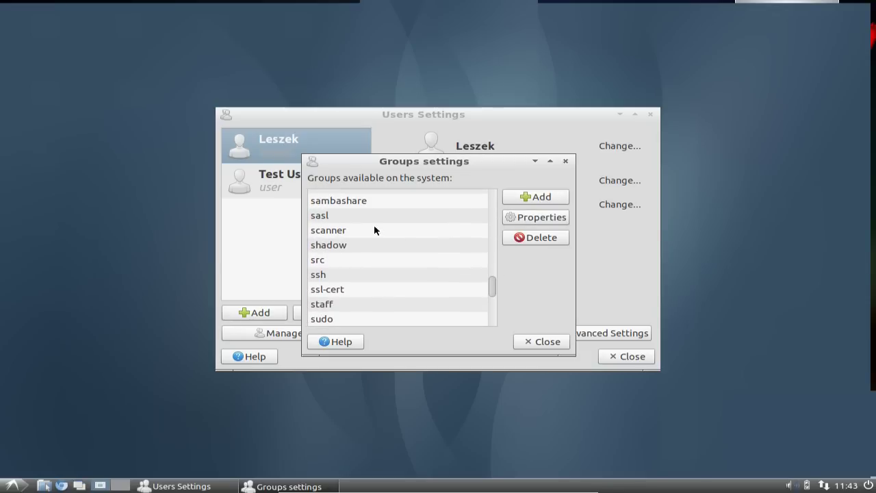
{"action": "left_click", "coordinate": [371, 227]}
{"action": "left_click", "coordinate": [536, 217]}
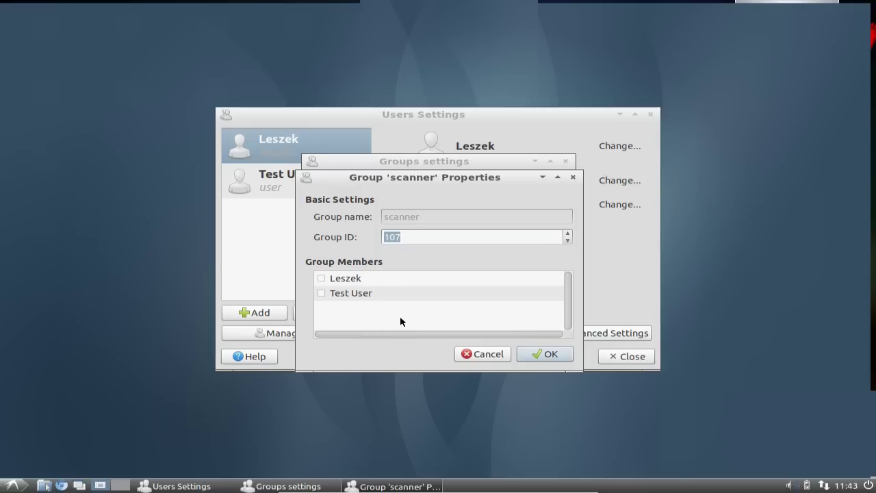
{"action": "left_click", "coordinate": [480, 355]}
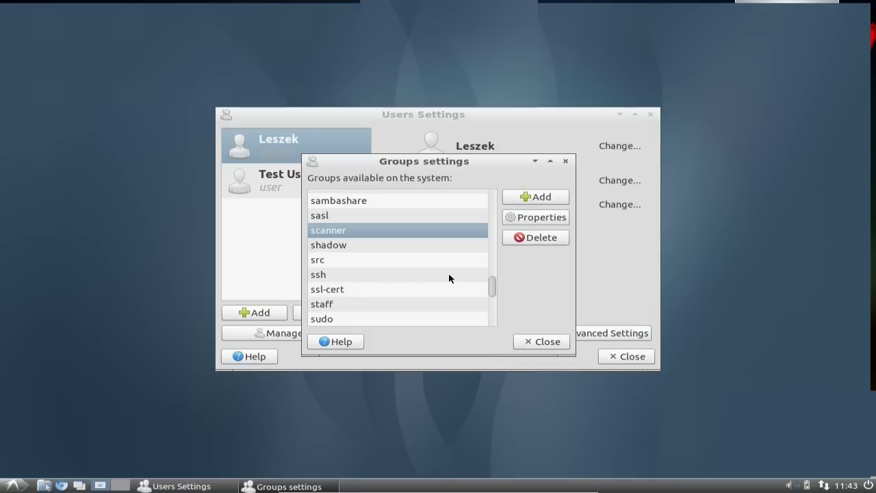
{"action": "scroll", "coordinate": [448, 275], "scroll_direction": "down", "scroll_amount": 5}
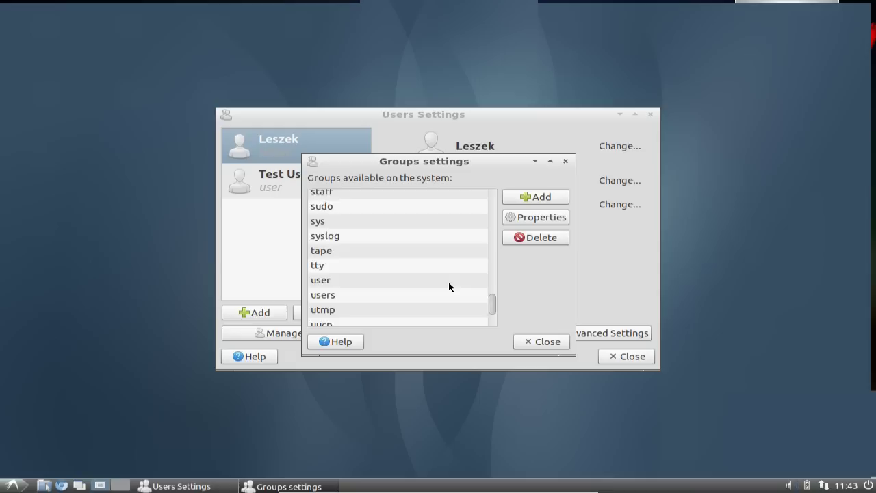
{"action": "left_click", "coordinate": [545, 344]}
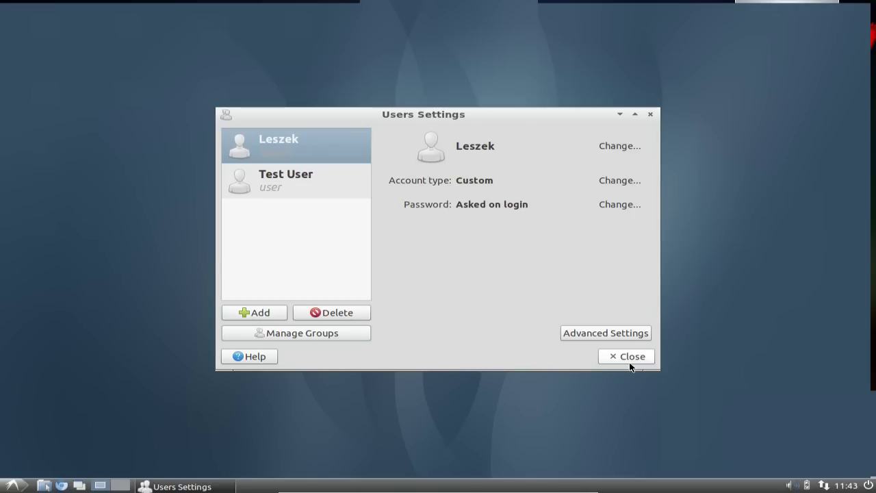
Step: Close Users Settings and log out of the current session
{"action": "left_click", "coordinate": [628, 362]}
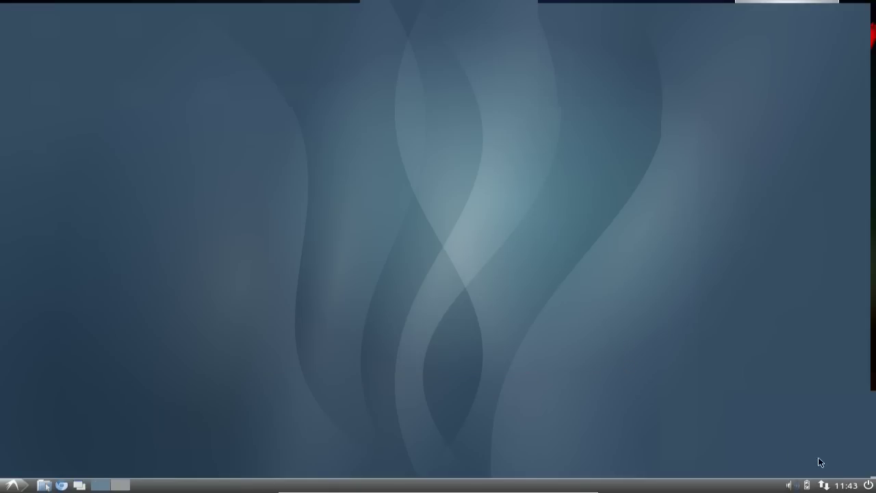
{"action": "left_click", "coordinate": [867, 486]}
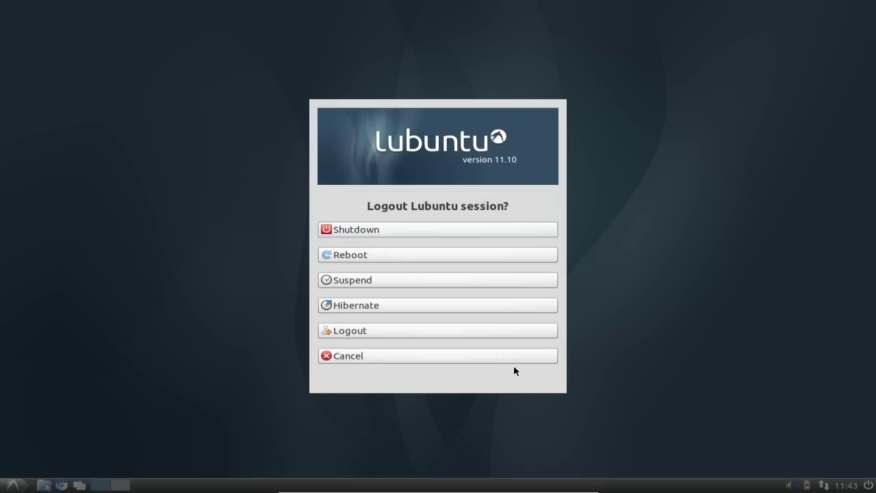
{"action": "left_click", "coordinate": [375, 331]}
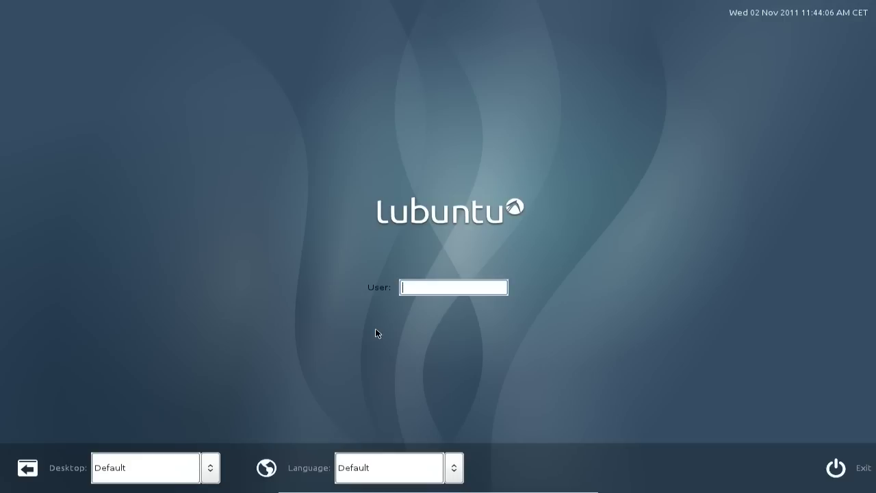
Step: Enter the login name 'user' and set the session language to de_DE Deutsch
{"action": "type", "text": "user"}
{"action": "key", "text": "Return"}
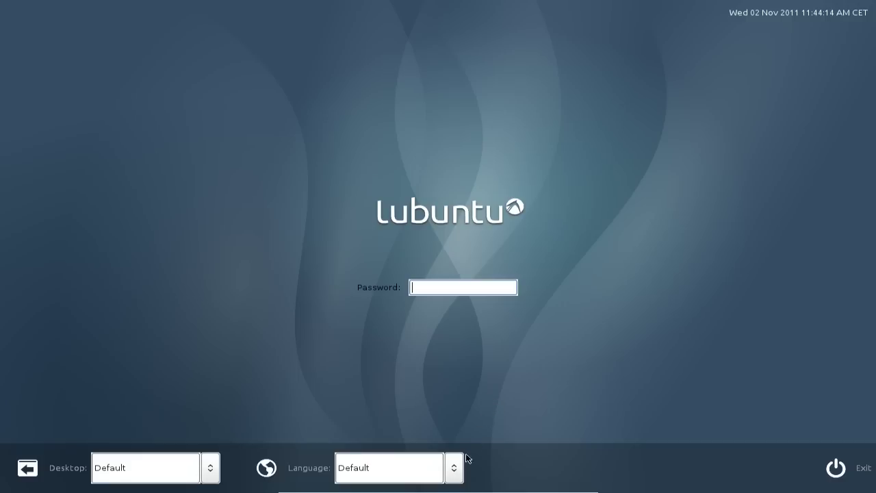
{"action": "left_click", "coordinate": [457, 469]}
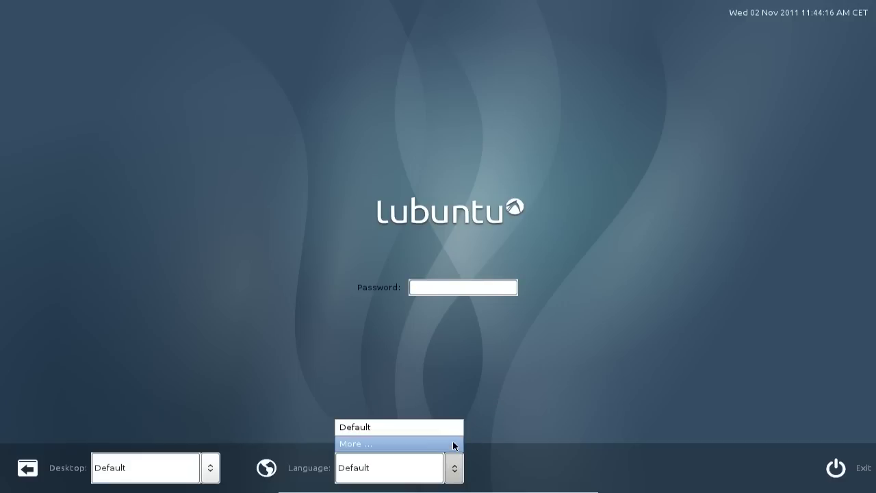
{"action": "left_click", "coordinate": [454, 445]}
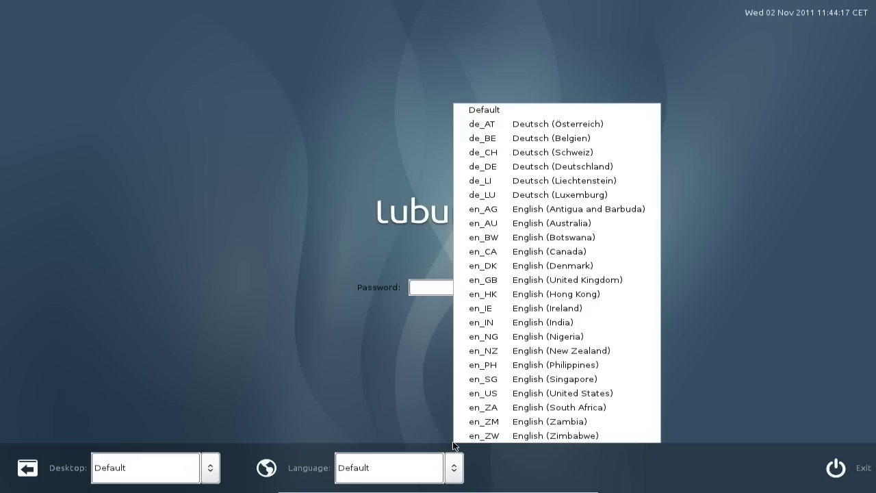
{"action": "left_click", "coordinate": [571, 170]}
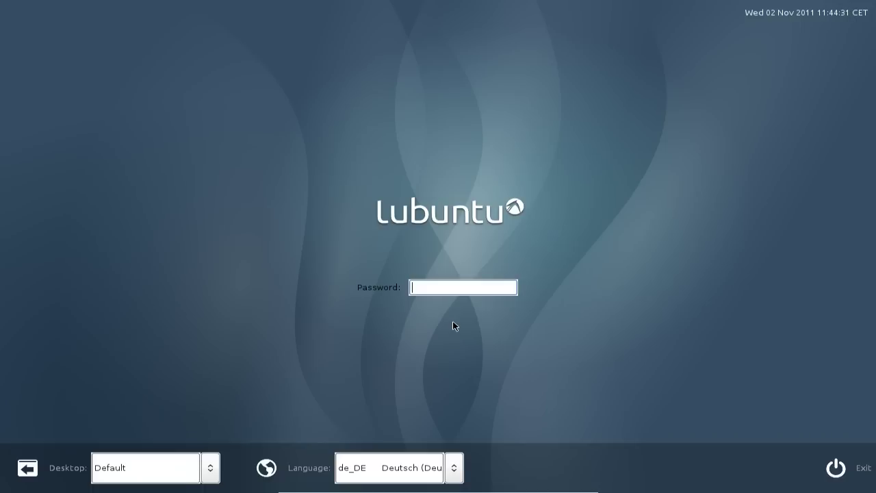
Step: Log in with the user's password and confirm the Hilfe and Ansicht menus appear in German
{"action": "type", "text": "******"}
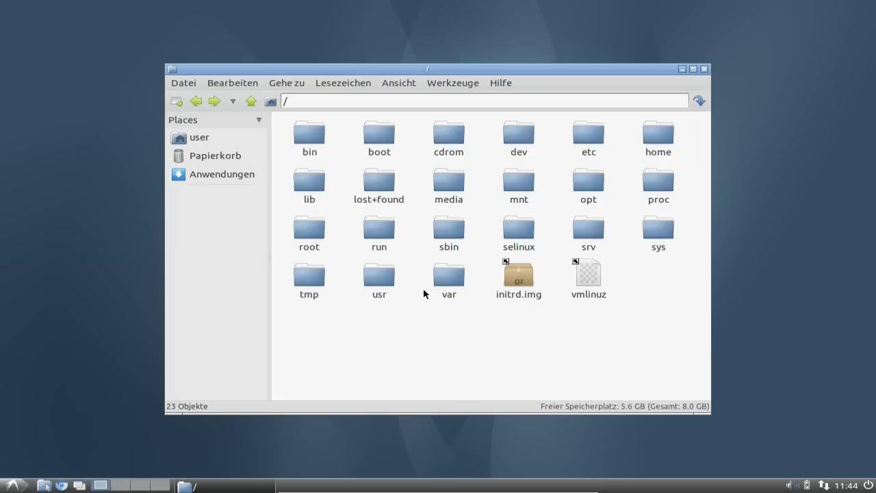
{"action": "left_click", "coordinate": [499, 85]}
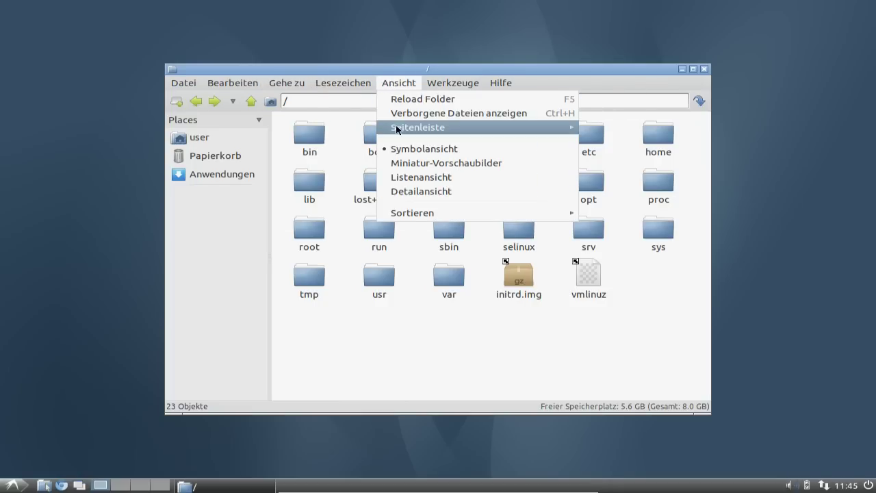
{"action": "mouse_move", "coordinate": [397, 131]}
{"action": "left_click", "coordinate": [389, 85]}
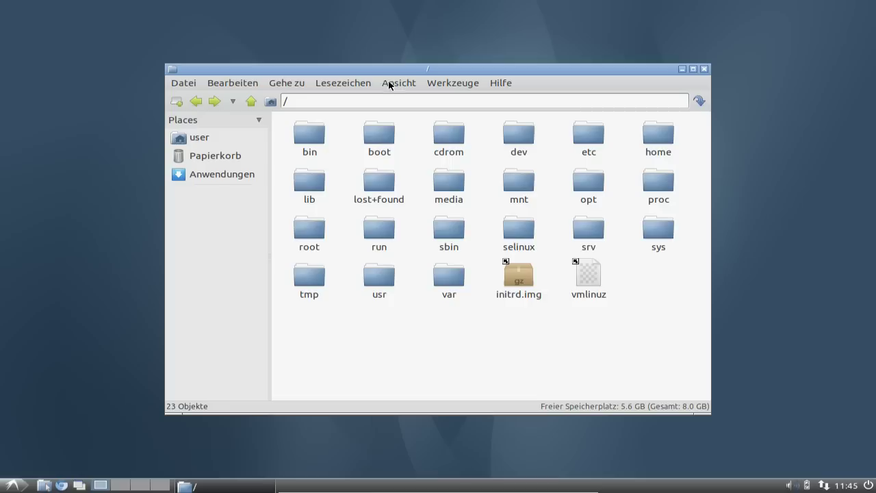
Step: Check that the Datei menu is in German, then close PCManFM, leaving an empty desktop
{"action": "left_click", "coordinate": [185, 84]}
{"action": "left_click", "coordinate": [190, 85]}
{"action": "left_click", "coordinate": [705, 69]}
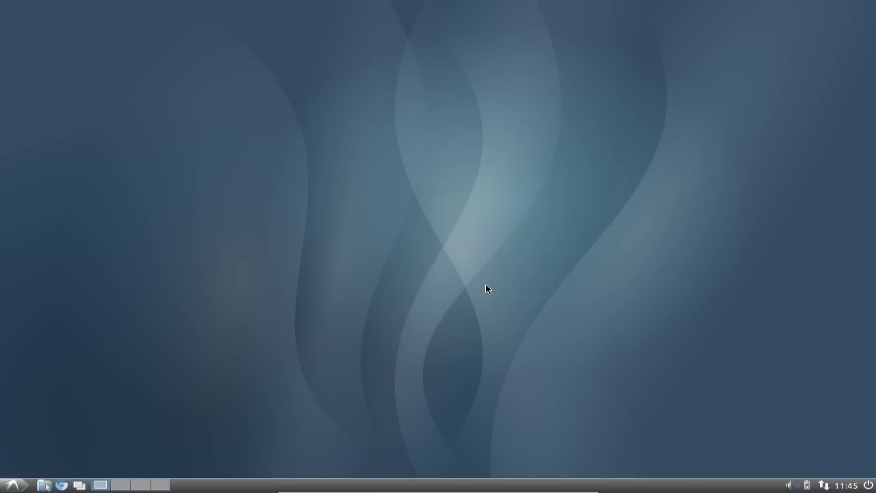